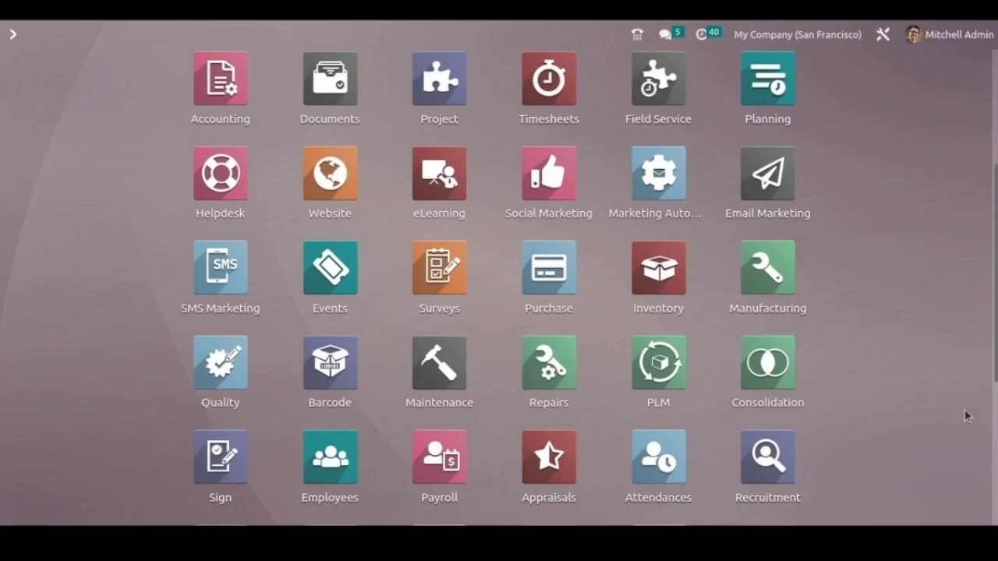
- Open the Payslips Batches list from the Payroll app
click(460, 450)
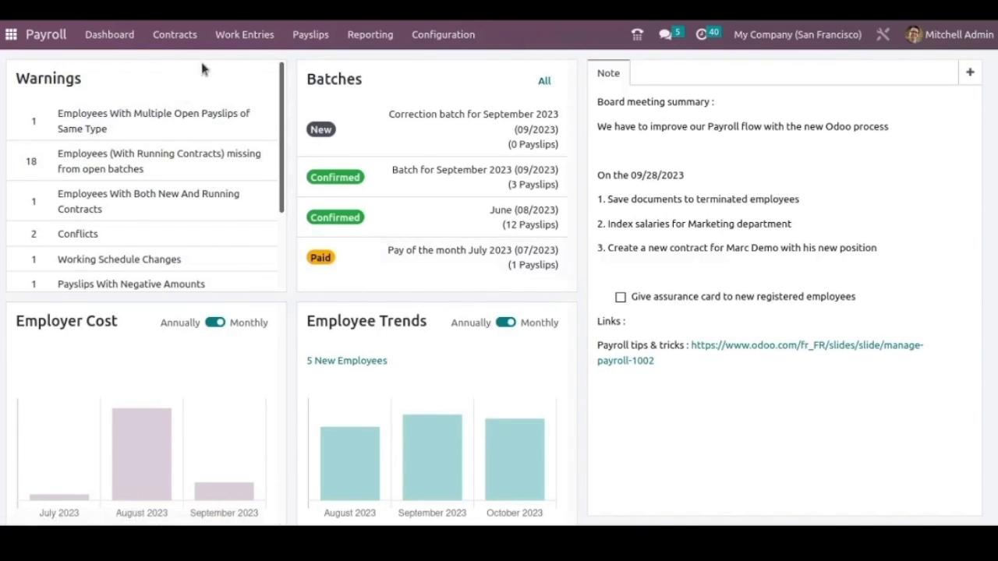
click(322, 39)
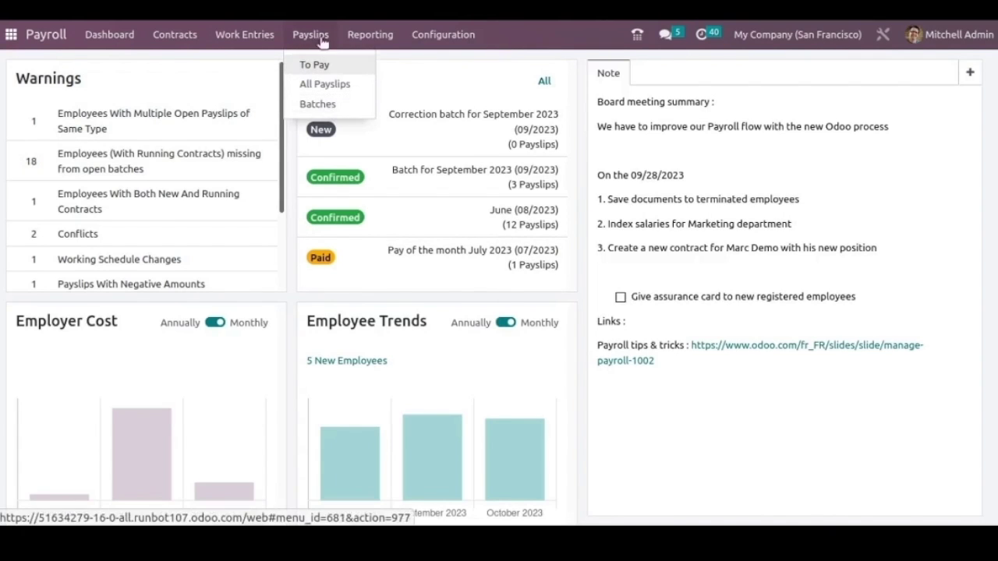
click(340, 110)
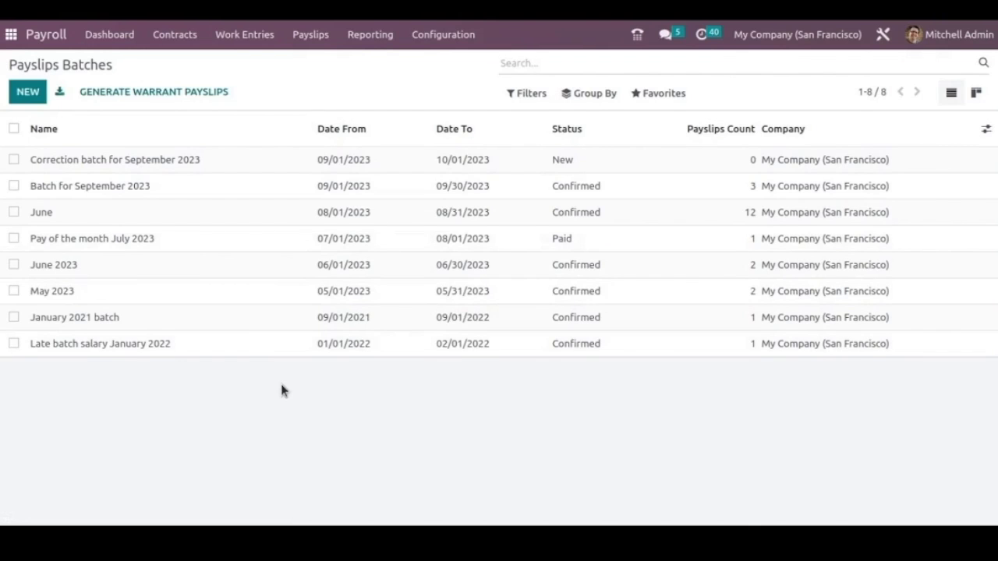
- Start a new batch named 'August Payroll' with period start 08/01/2023
click(36, 97)
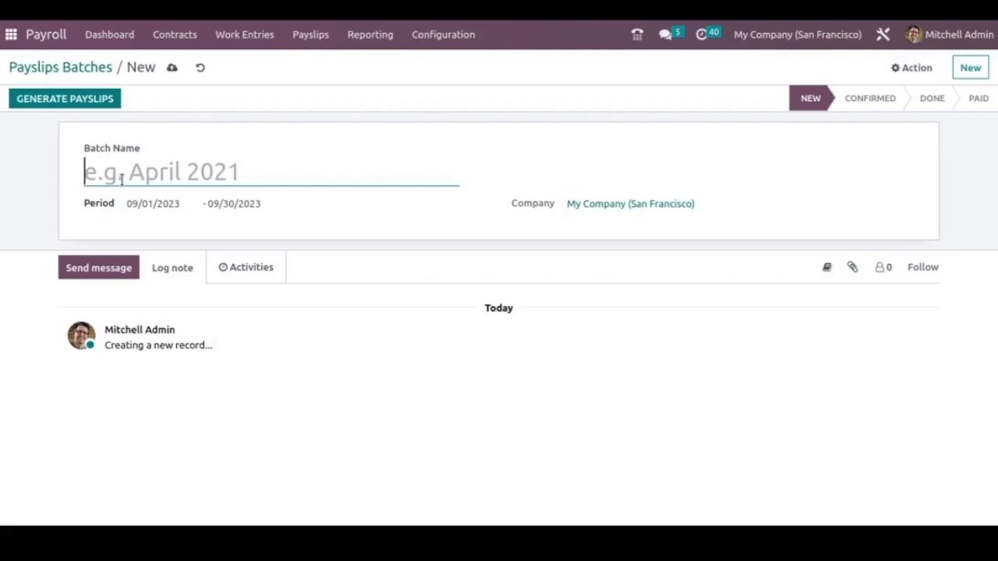
text(Augu)
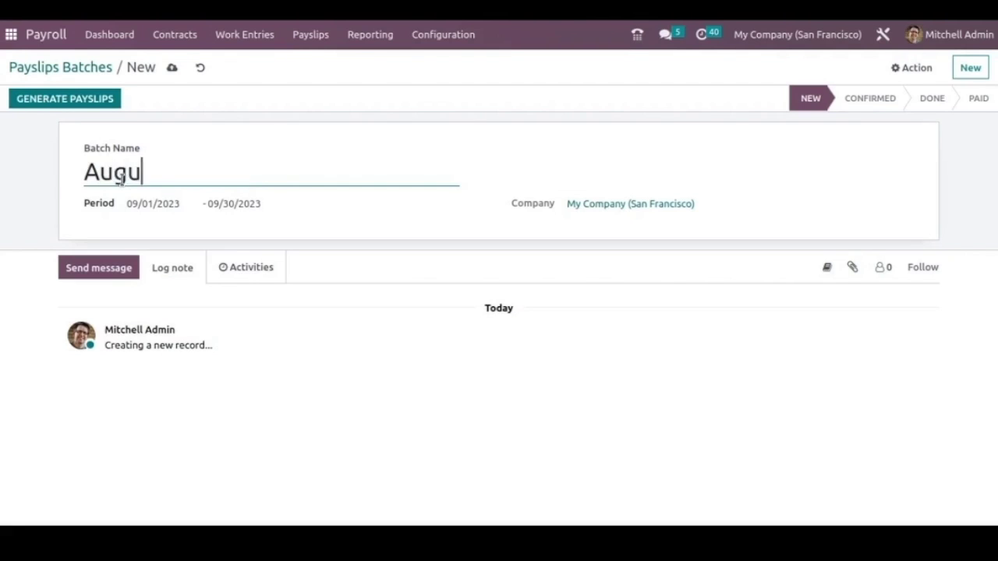
text(st Pa)
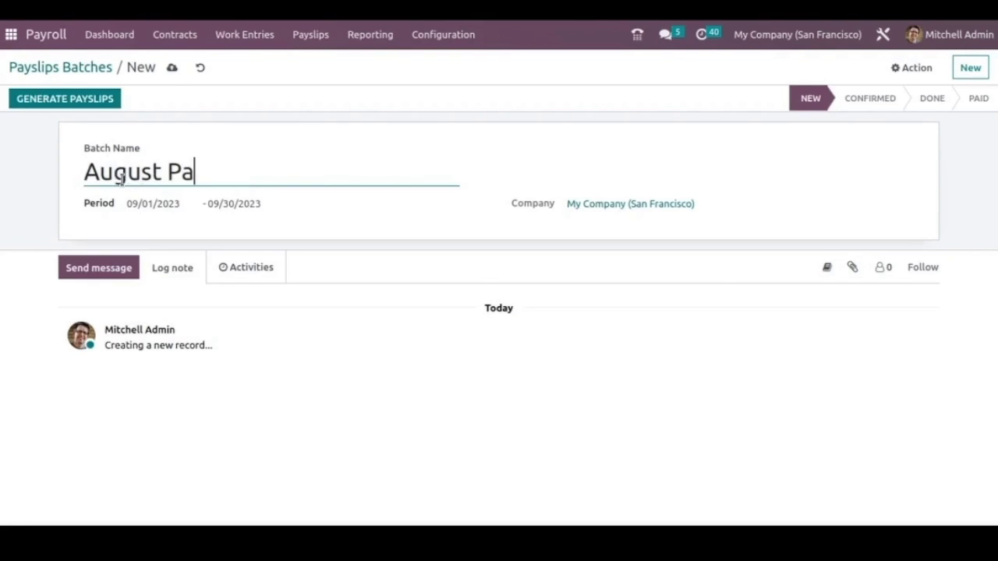
text(yroll)
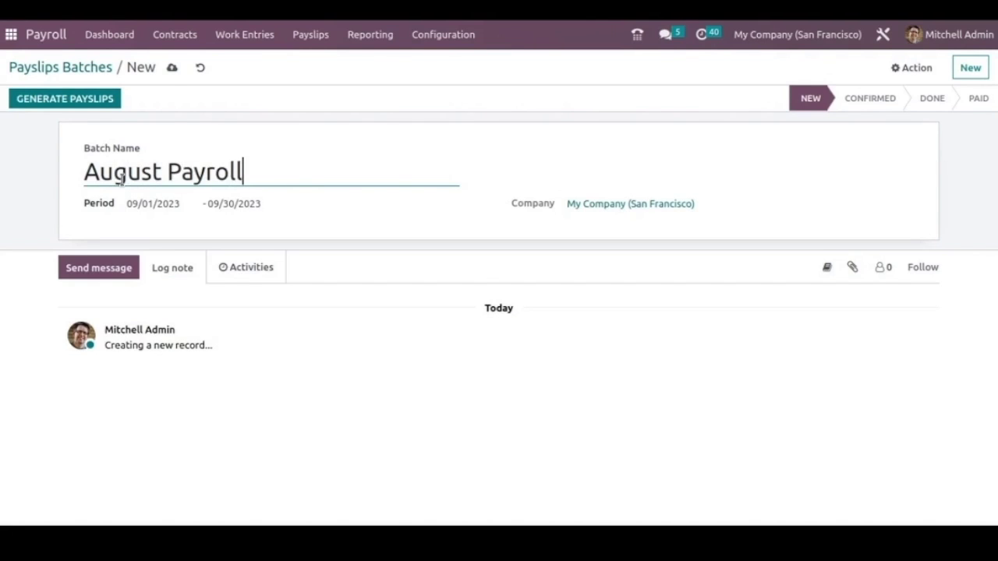
click(166, 208)
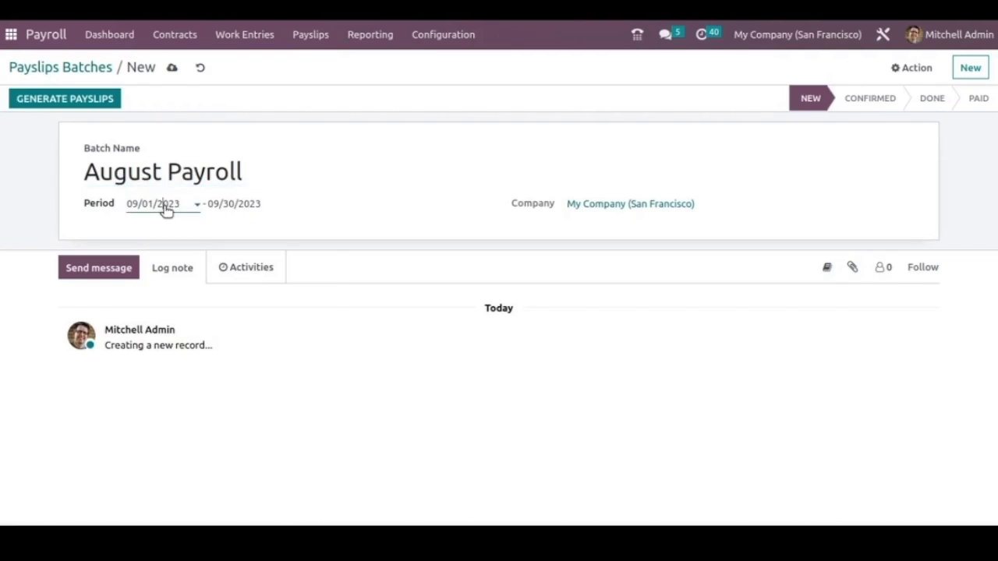
click(140, 232)
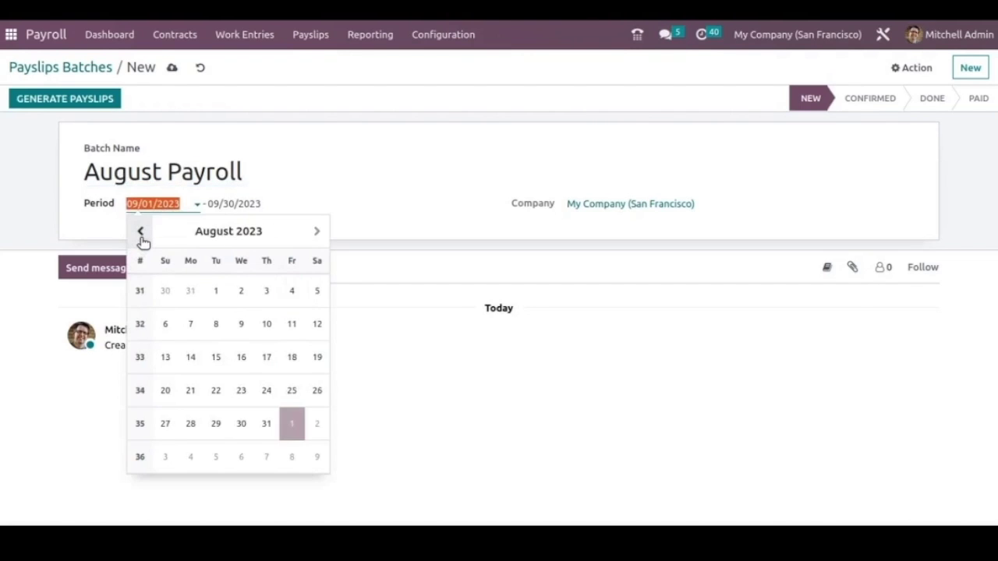
click(222, 301)
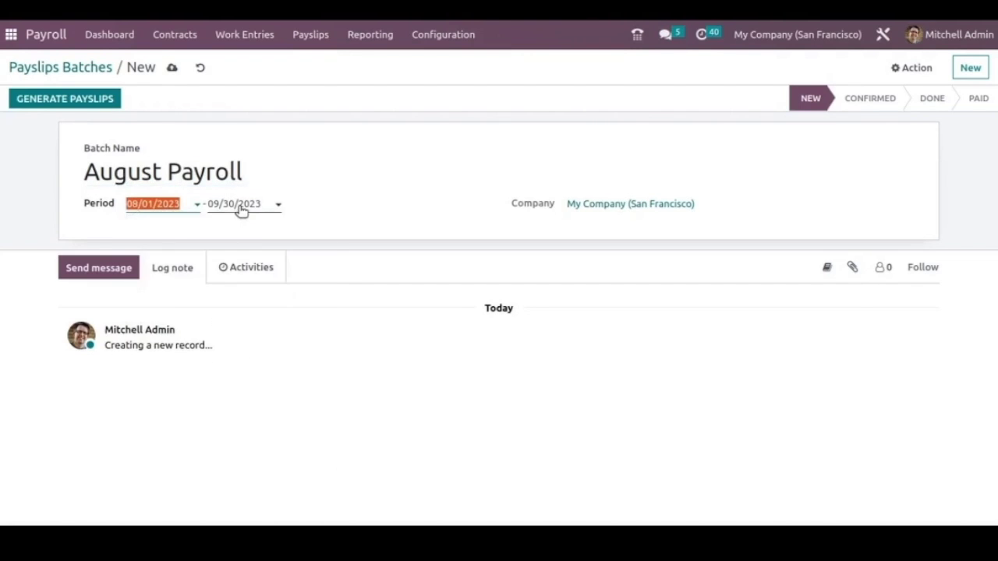
- Set the batch period end to 08/31/2023 and save the batch
click(240, 209)
click(221, 232)
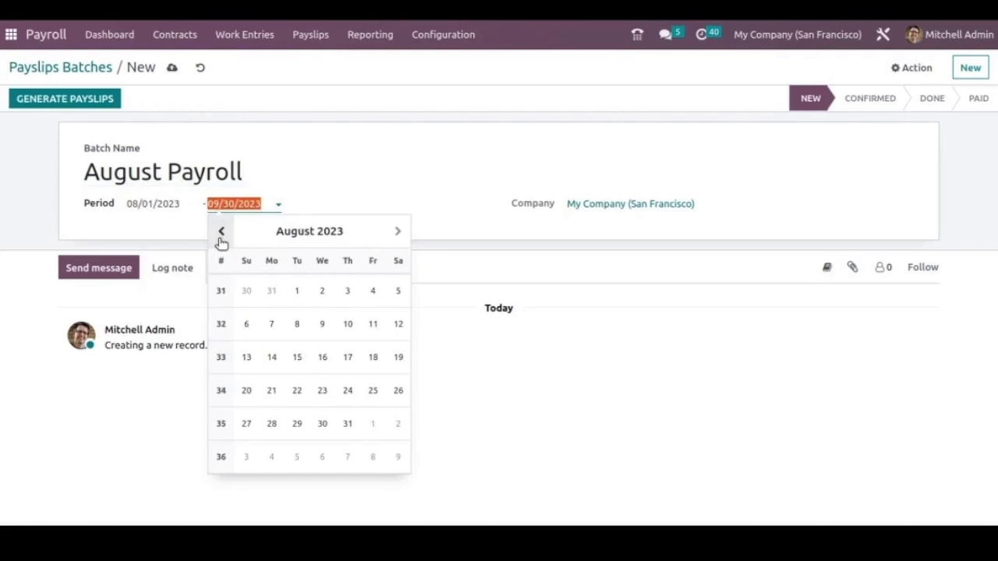
click(351, 423)
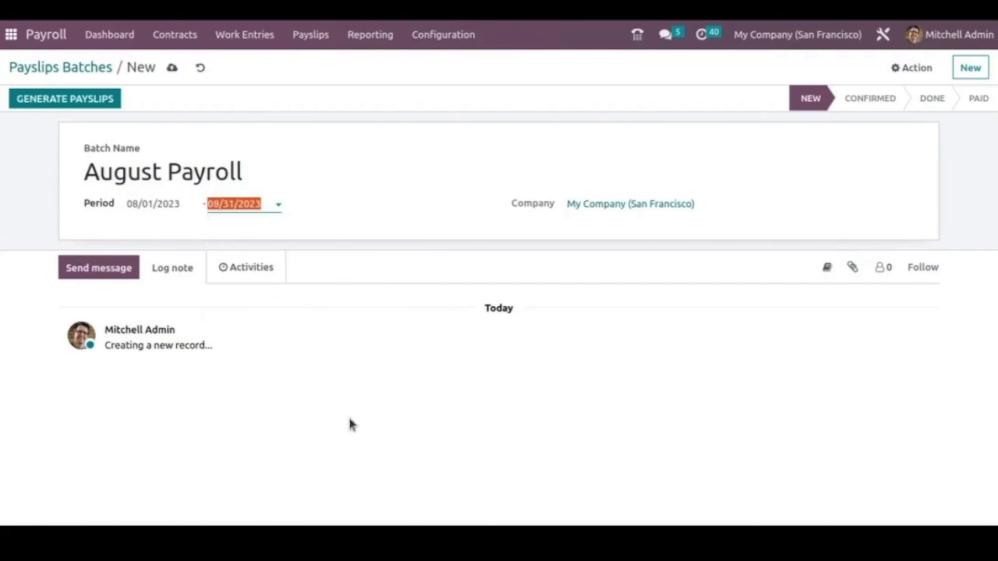
click(173, 68)
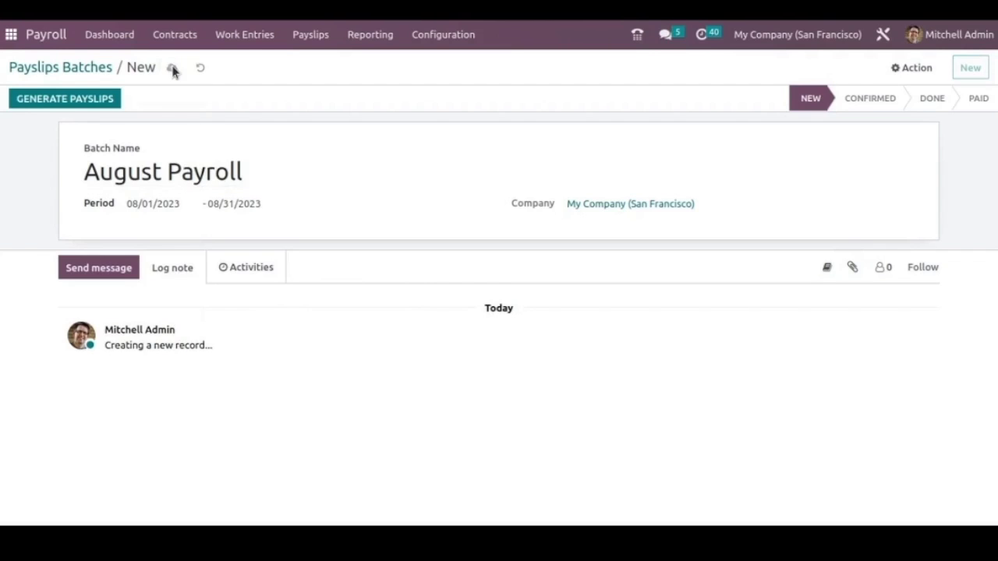
click(78, 101)
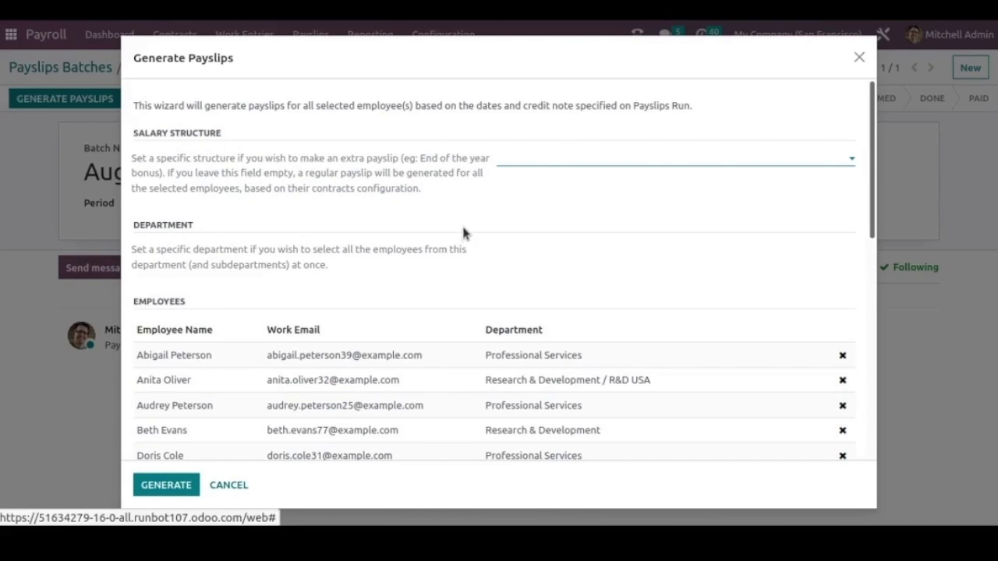
- Generate payslips for all listed employees using the Regular Pay salary structure
click(686, 160)
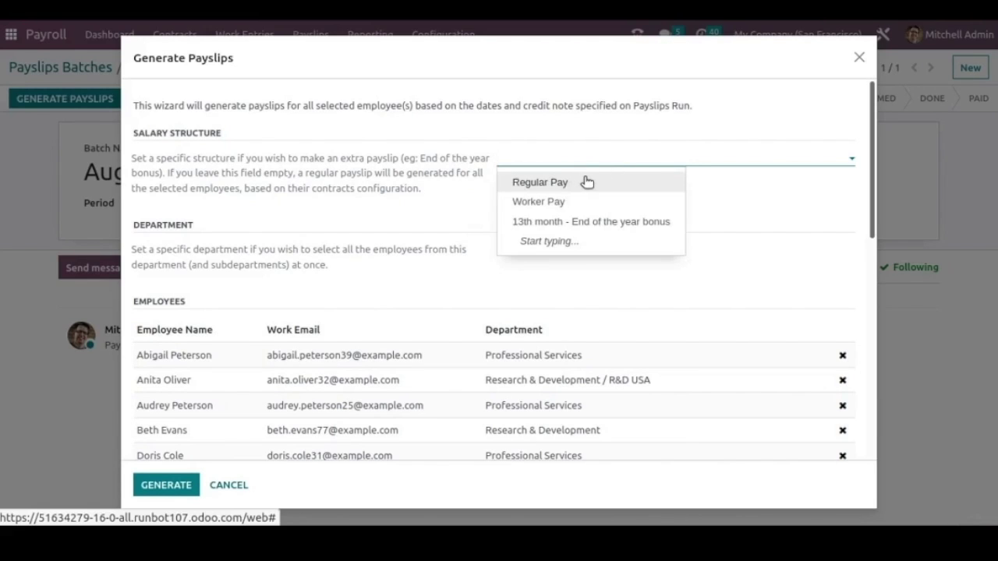
click(587, 182)
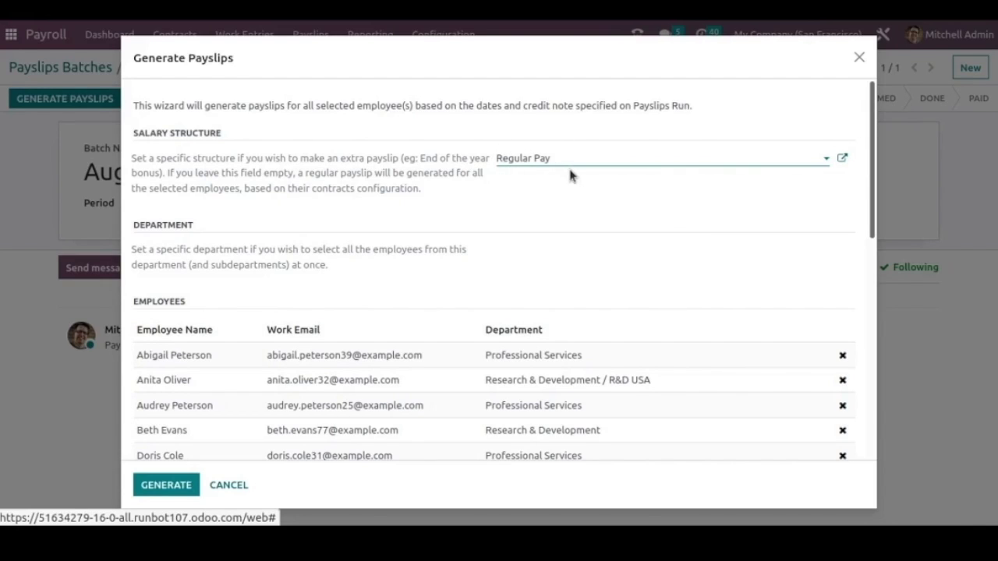
mouse_move(874, 204)
mouse_down()
mouse_move(875, 390)
mouse_move(885, 174)
mouse_up()
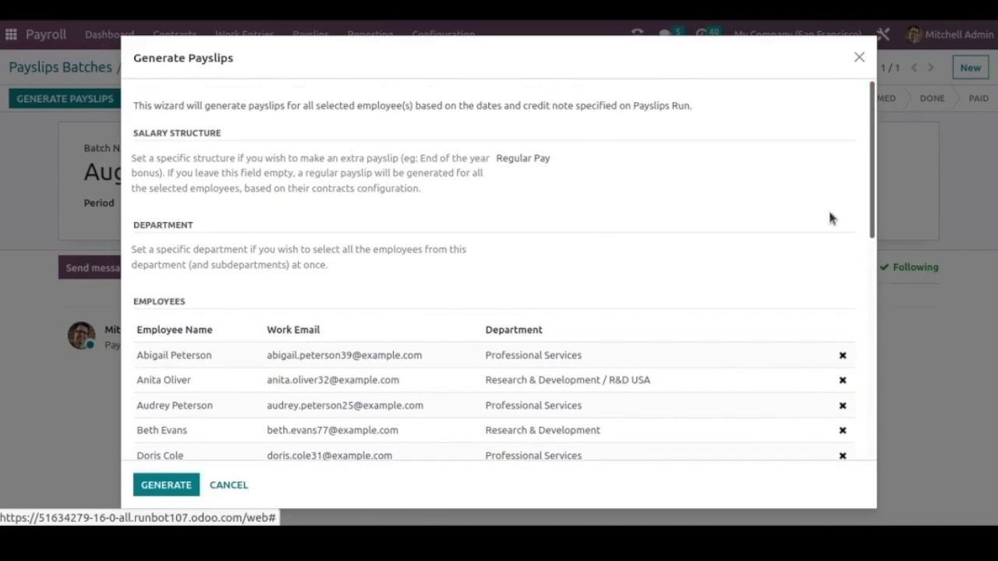
drag(872, 224, 875, 466)
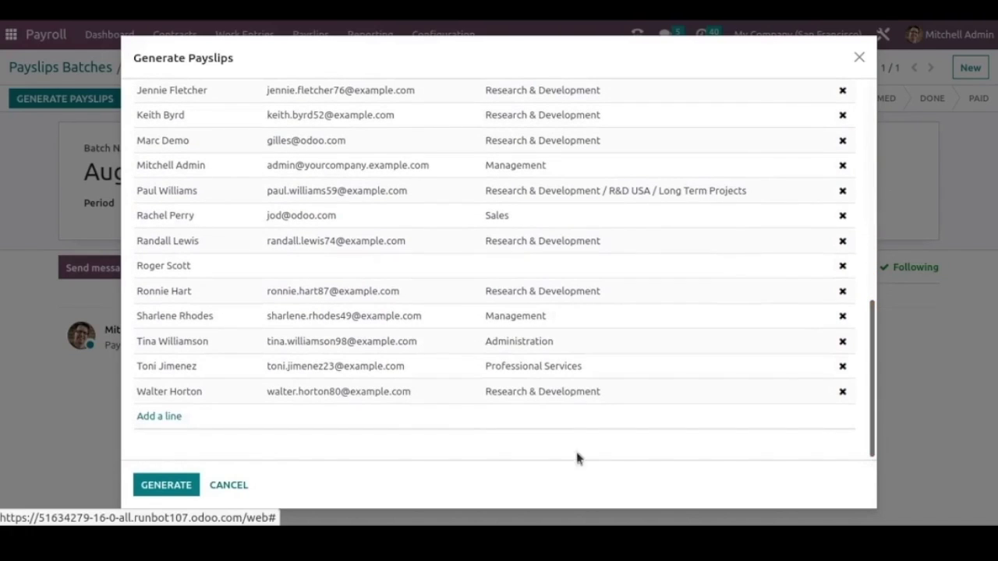
click(166, 485)
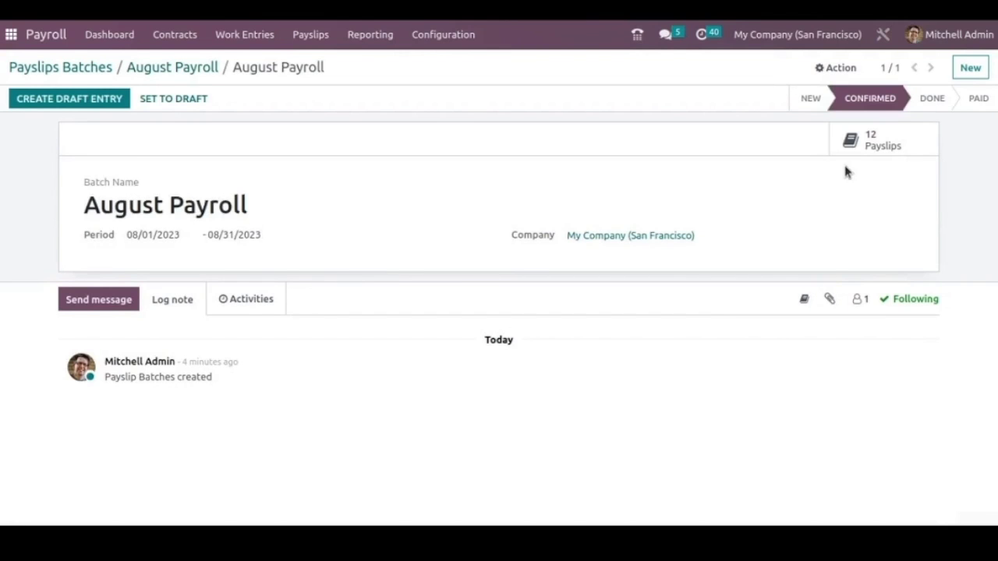
- Open the batch's 12 payslips from the Payslips smart button
click(874, 160)
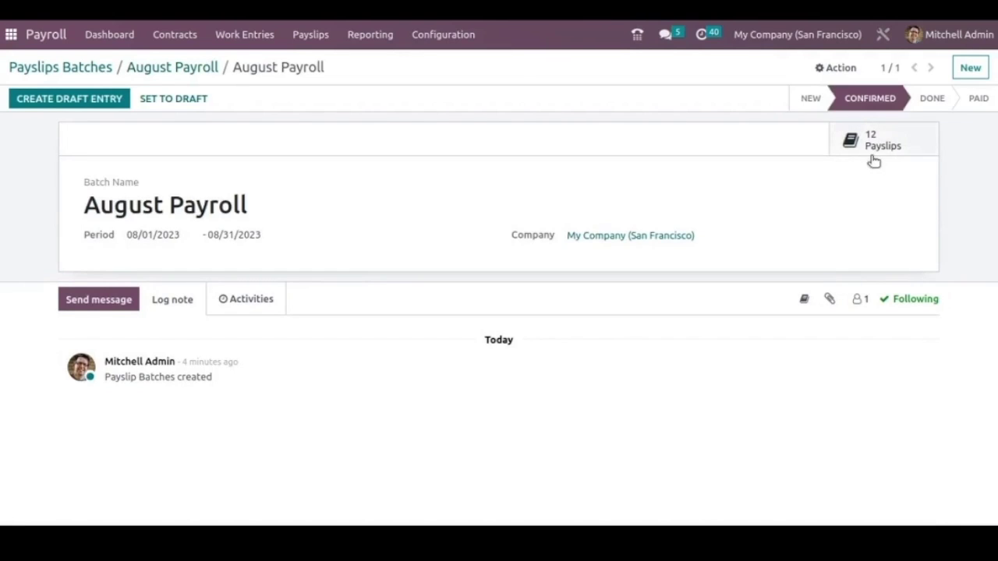
click(887, 145)
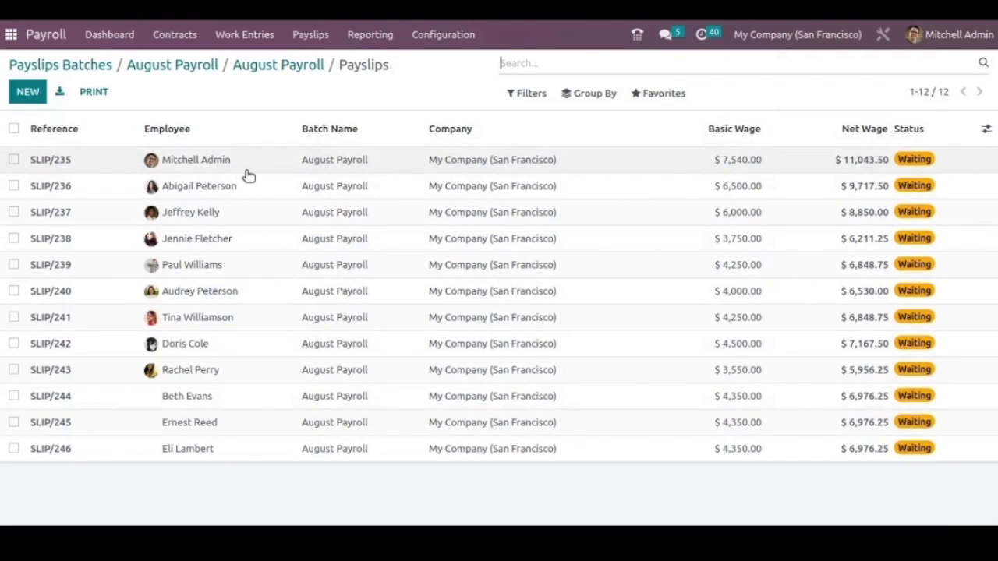
click(225, 168)
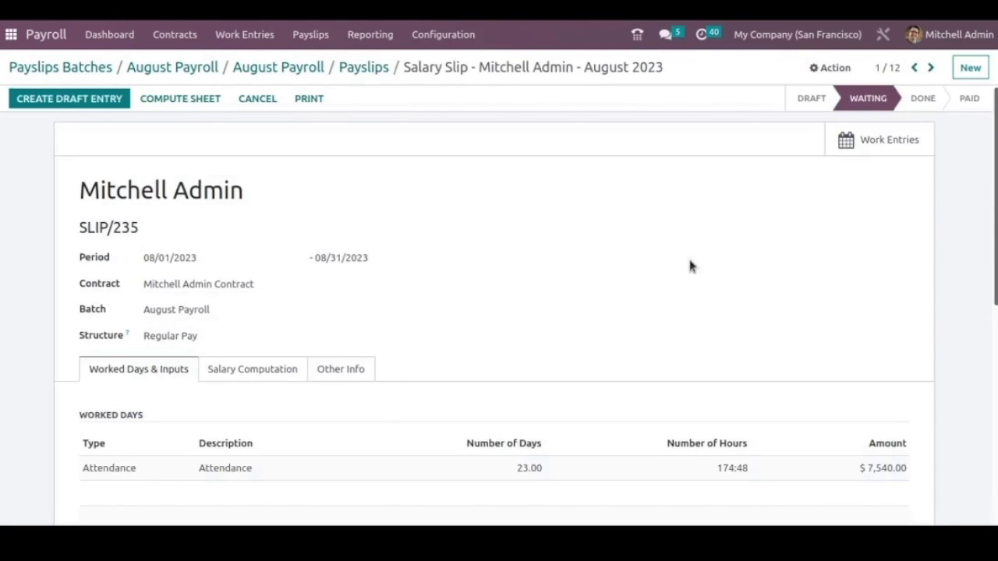
scroll(129, 261, down, 3)
scroll(129, 262, up, 1)
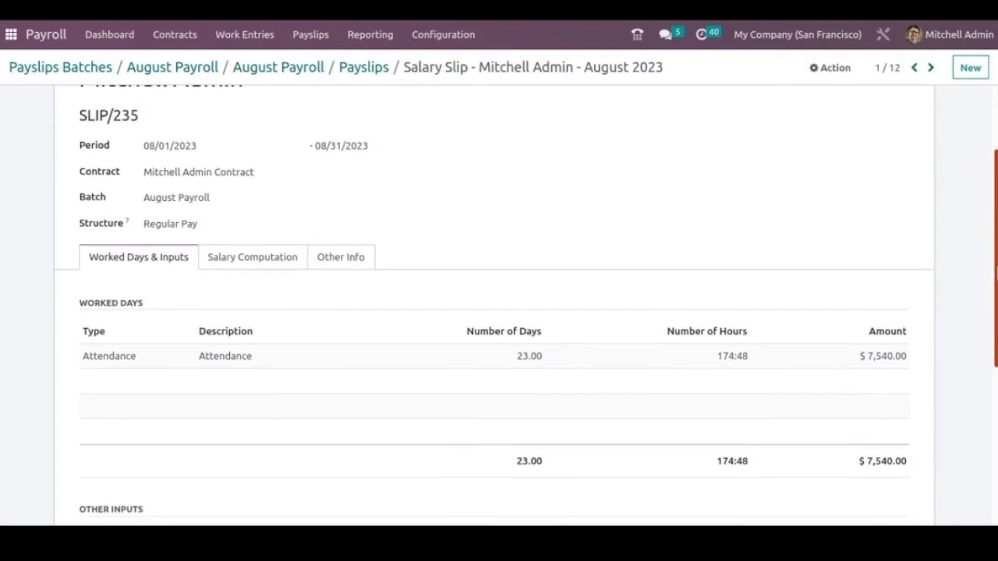
click(255, 284)
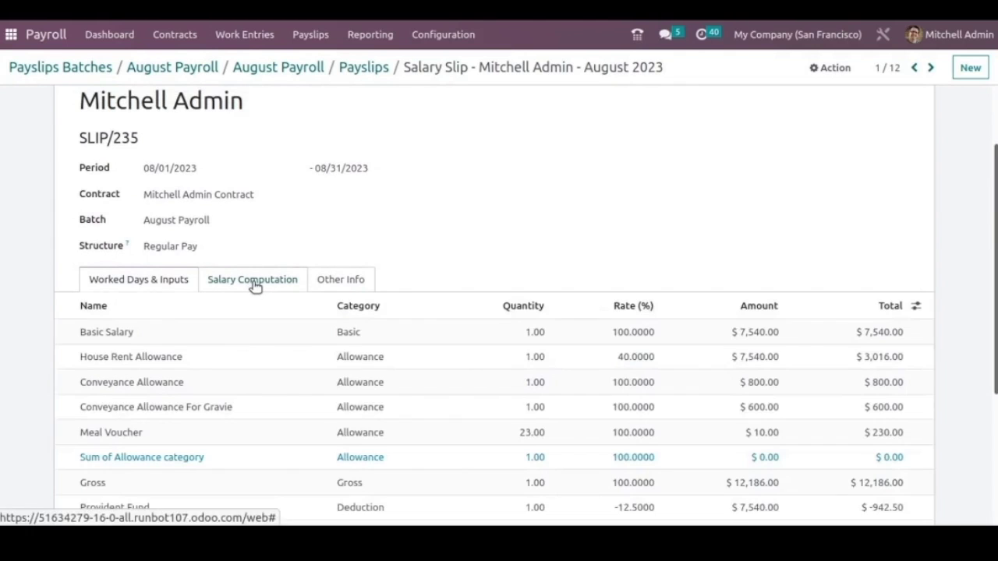
scroll(499, 304, down, 2)
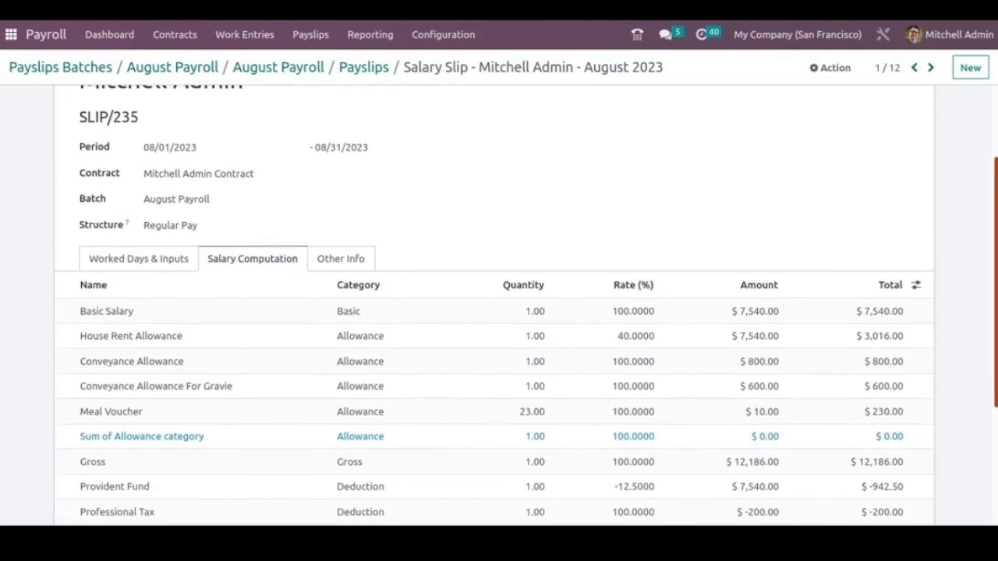
scroll(499, 304, down, 1)
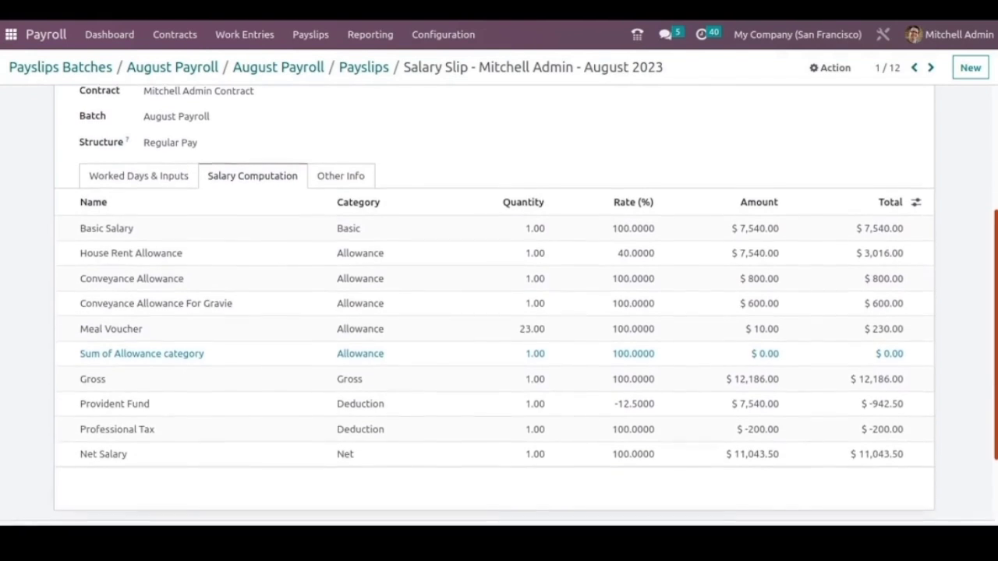
scroll(499, 304, down, 2)
scroll(499, 304, up, 1)
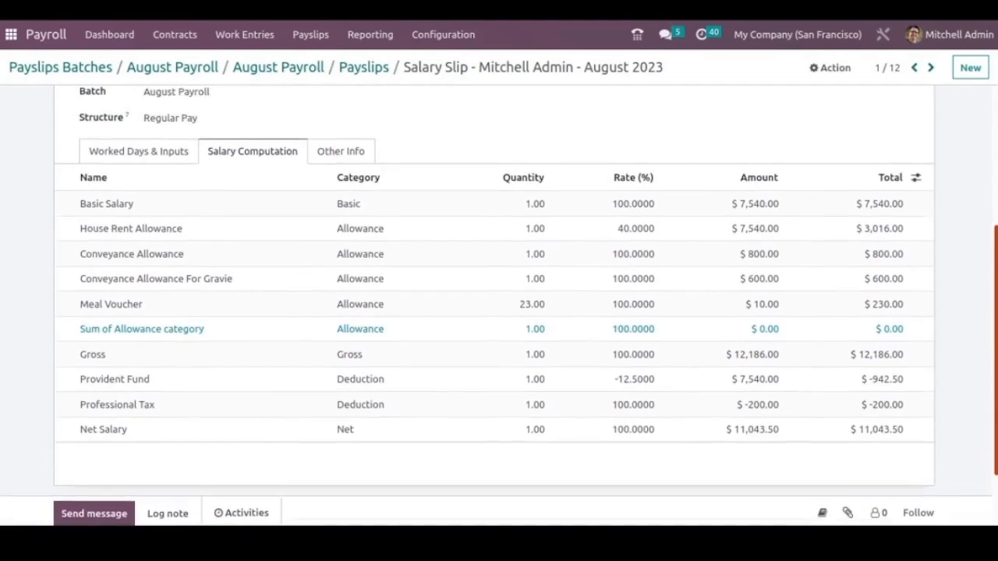
scroll(499, 304, up, 2)
scroll(499, 304, up, 1)
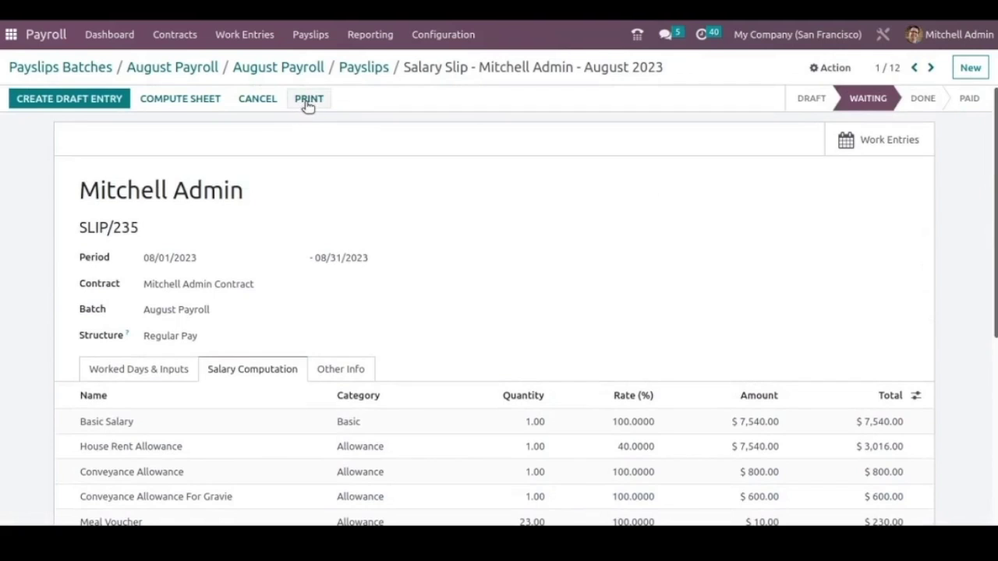
click(366, 69)
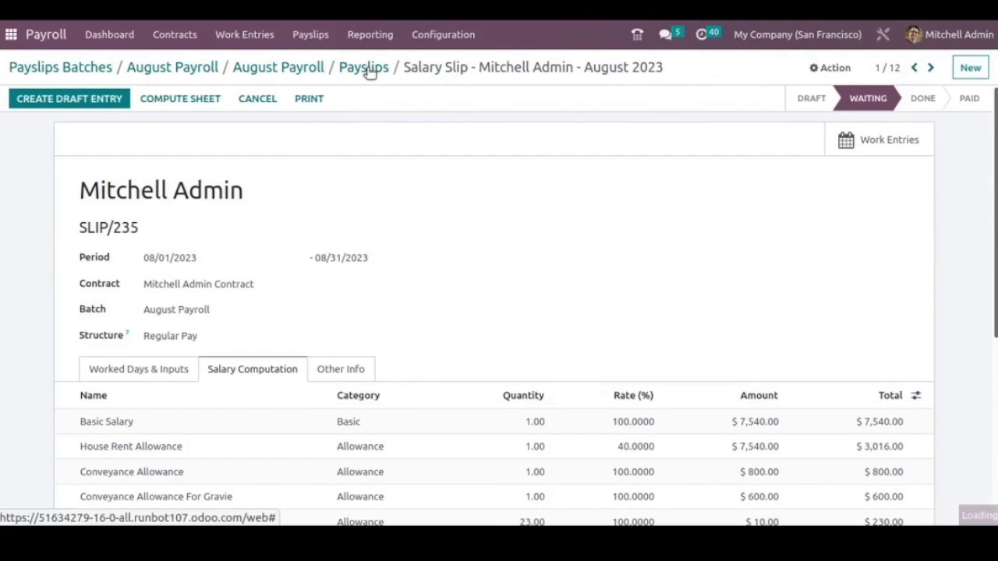
click(285, 67)
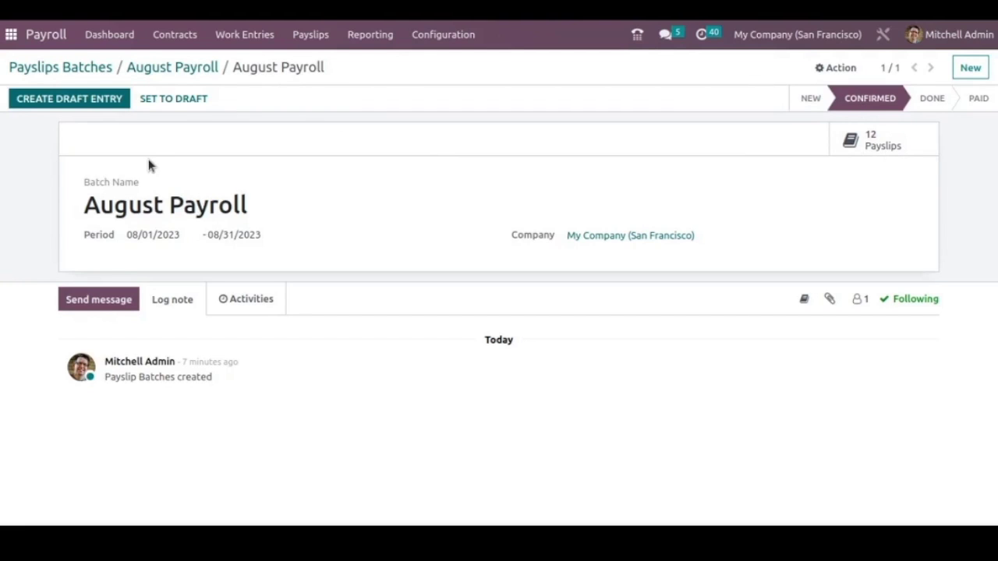
- Create the batch's draft entry, mark it Paid, and return to the batches list
click(77, 104)
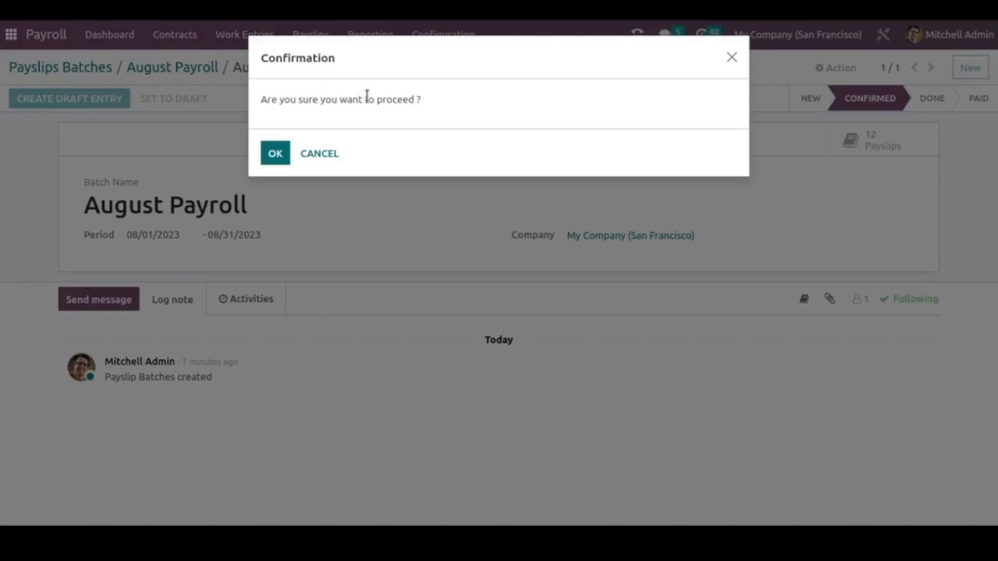
click(277, 155)
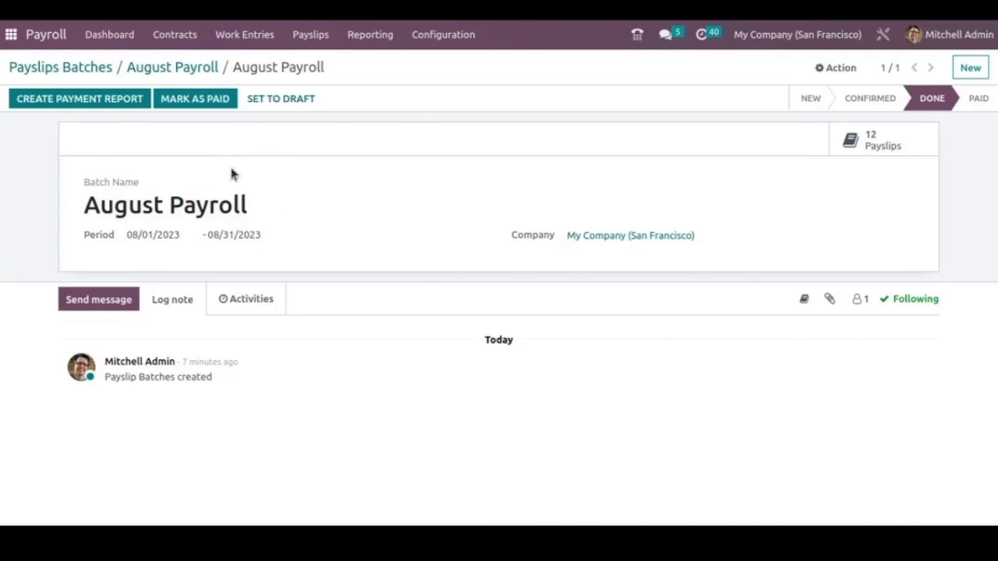
click(211, 102)
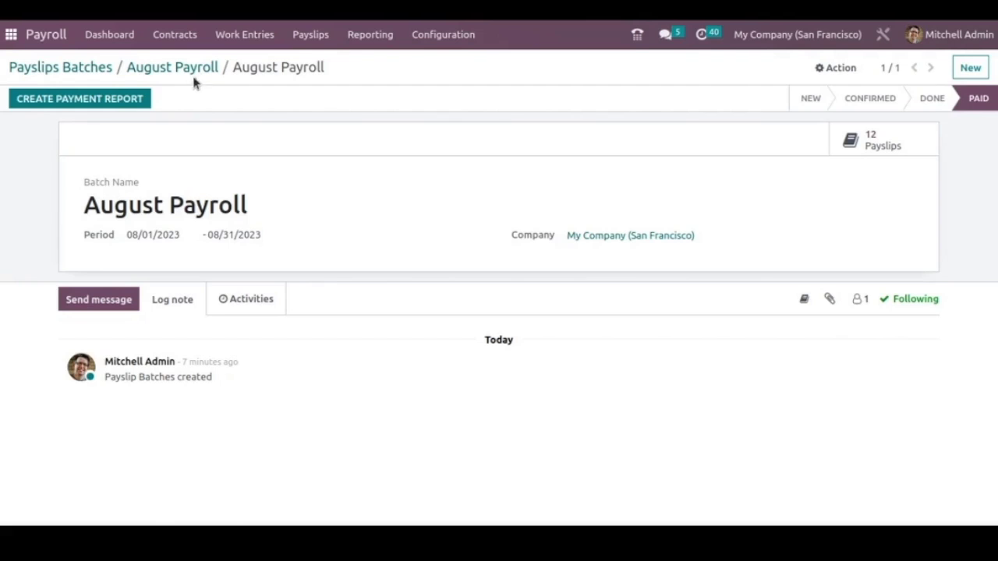
click(193, 72)
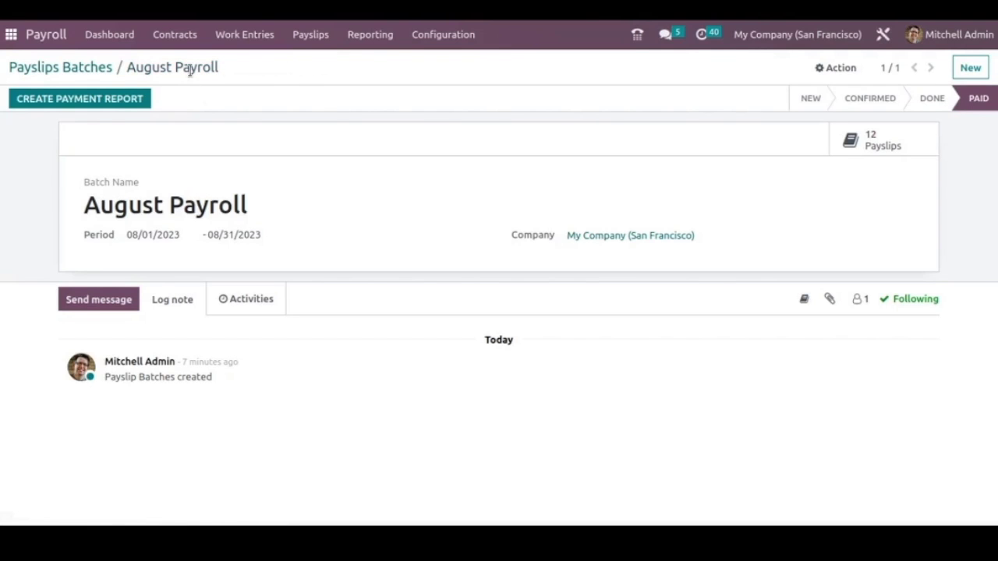
click(96, 69)
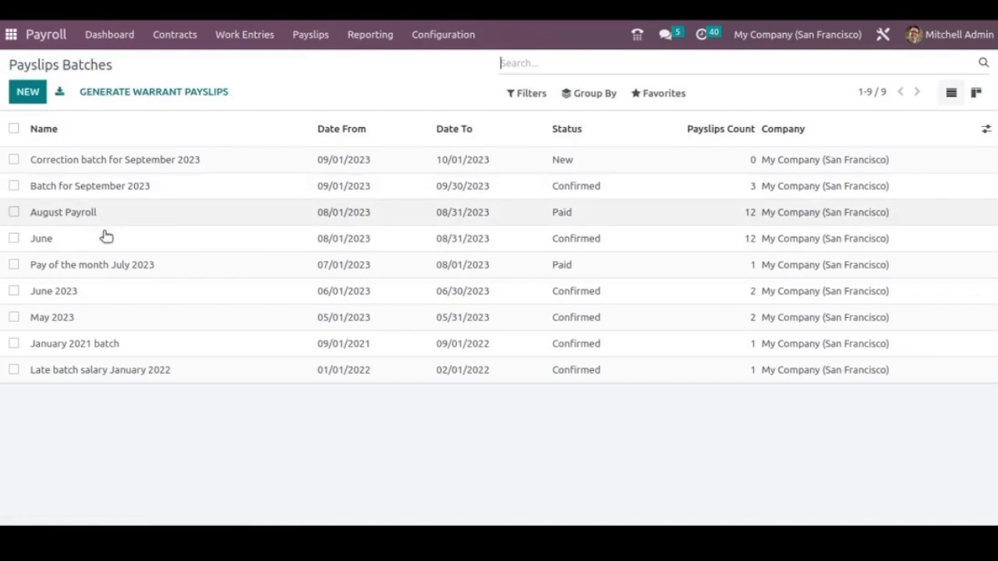